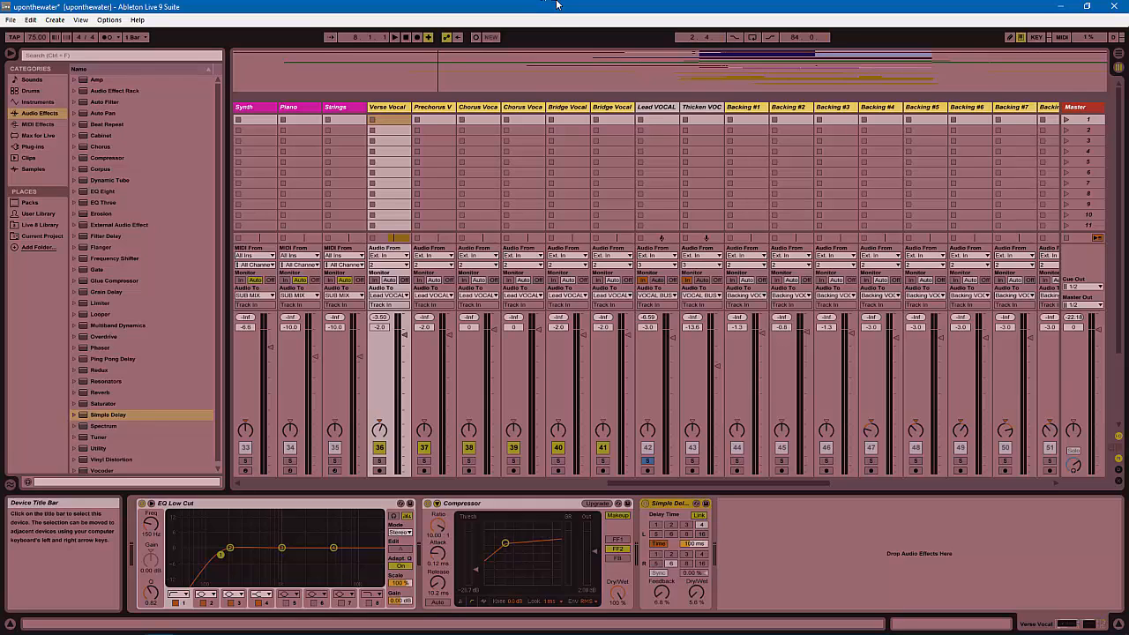
Play the arrangement from around bar 6 to listen to the verse vocal.
click(392, 73)
click(395, 38)
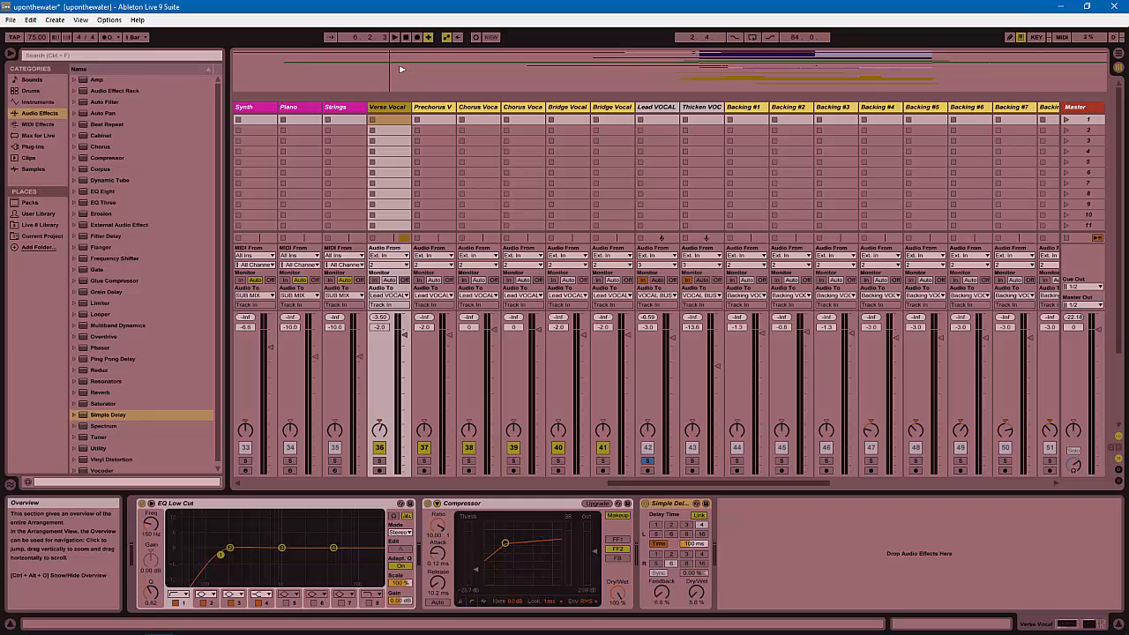
click(399, 69)
key(space)
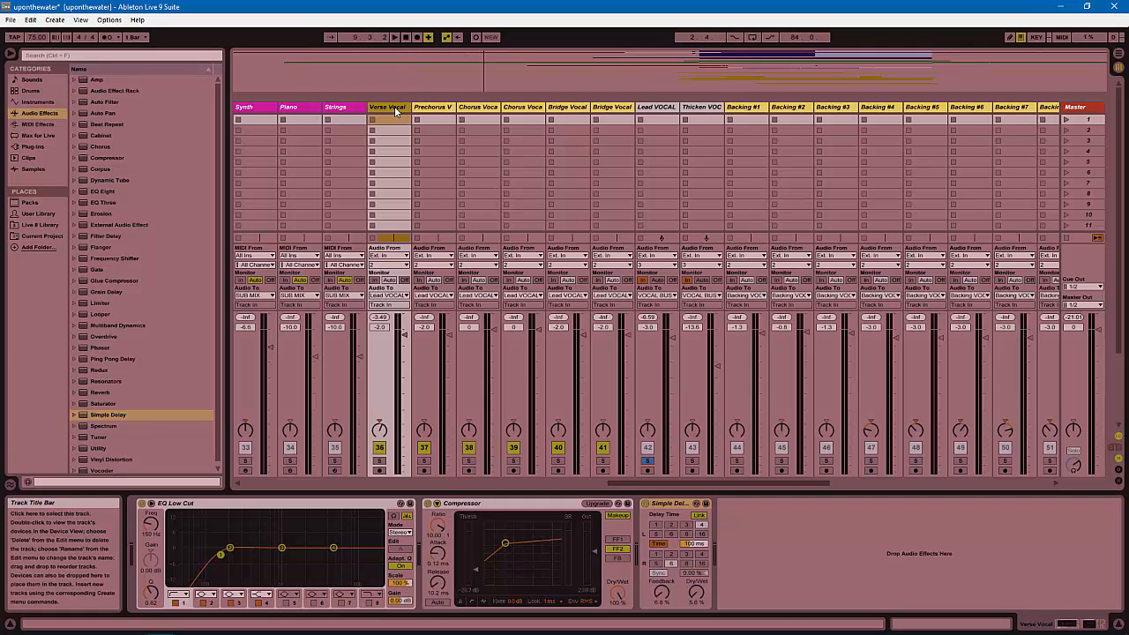
Insert an audio track after Verse Vocal that takes its input from Verse Vocal, Post FX, with monitoring set to In.
key(ctrl+t)
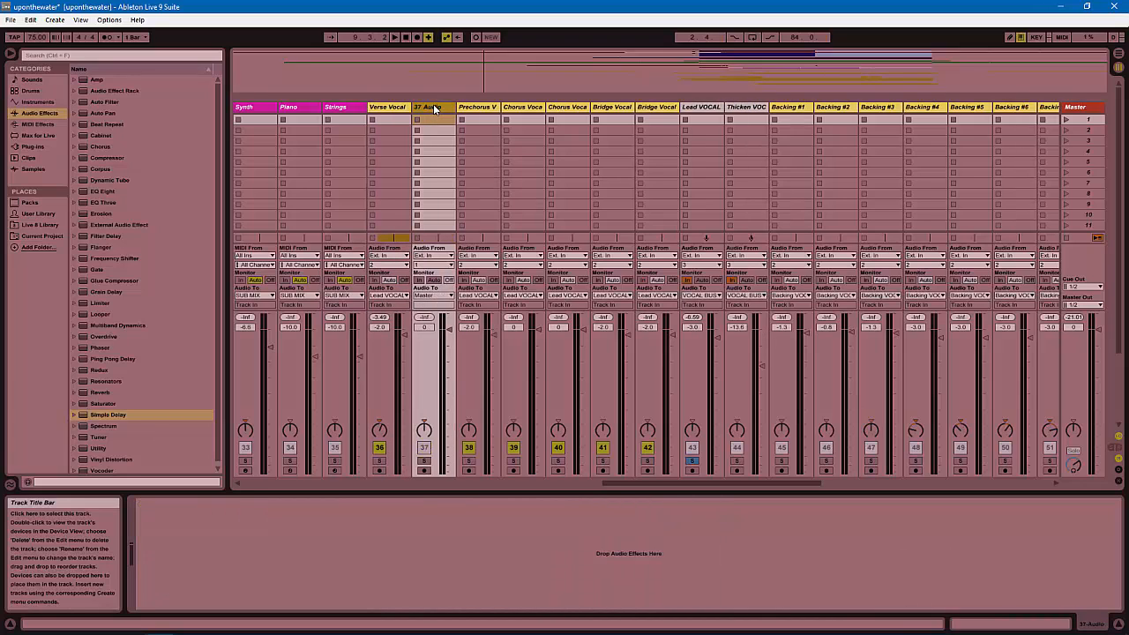
click(446, 255)
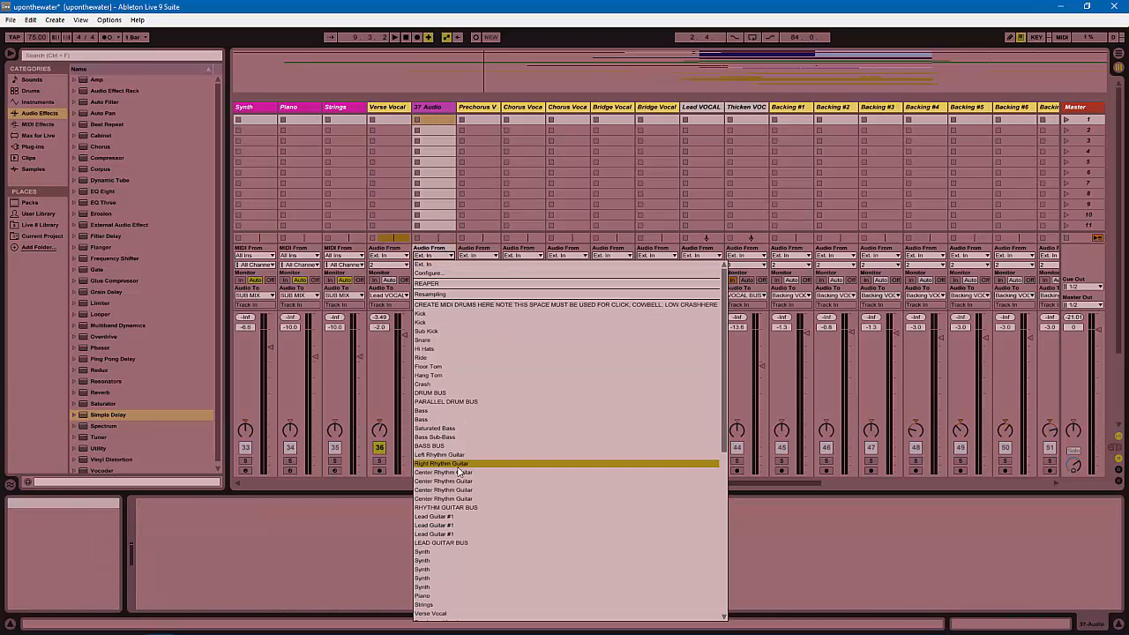
scroll(446, 513, down, 1)
click(441, 598)
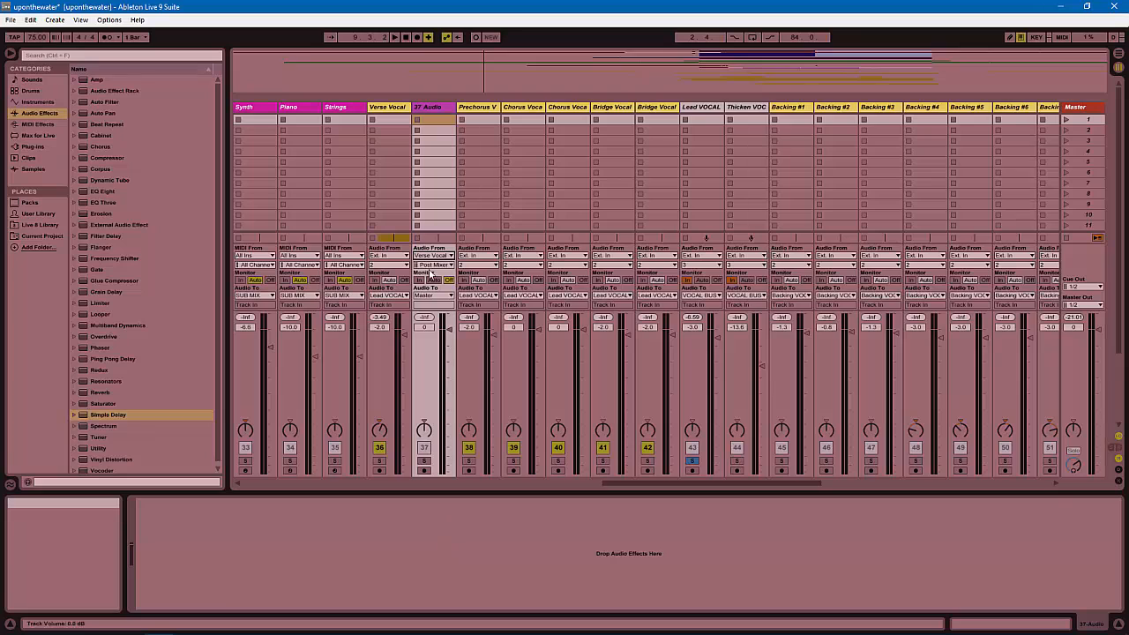
click(419, 280)
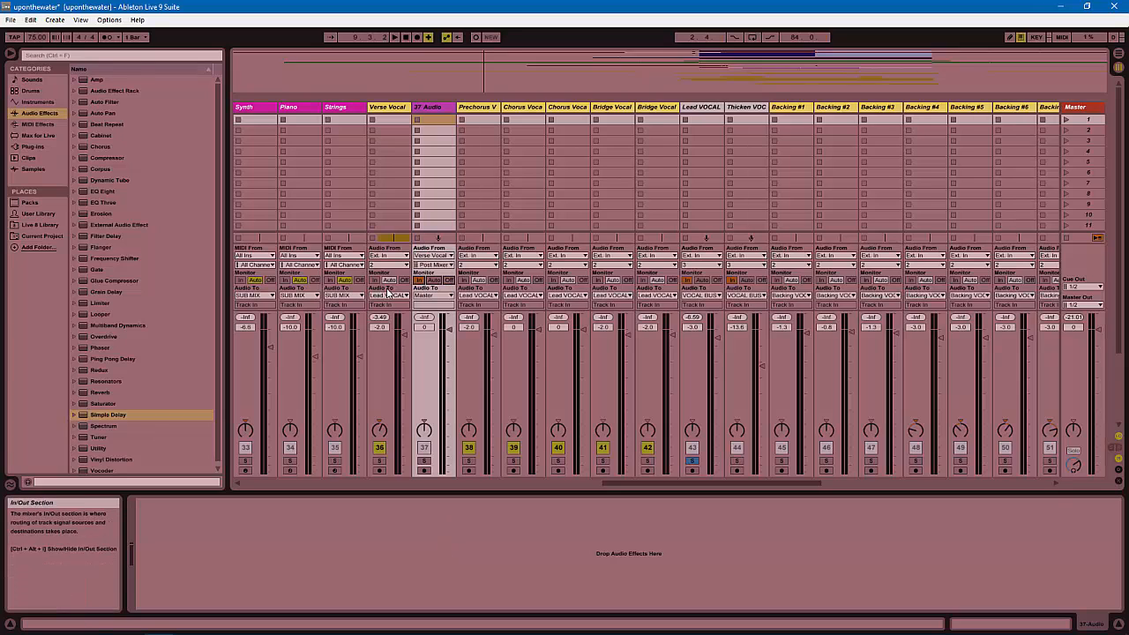
click(435, 265)
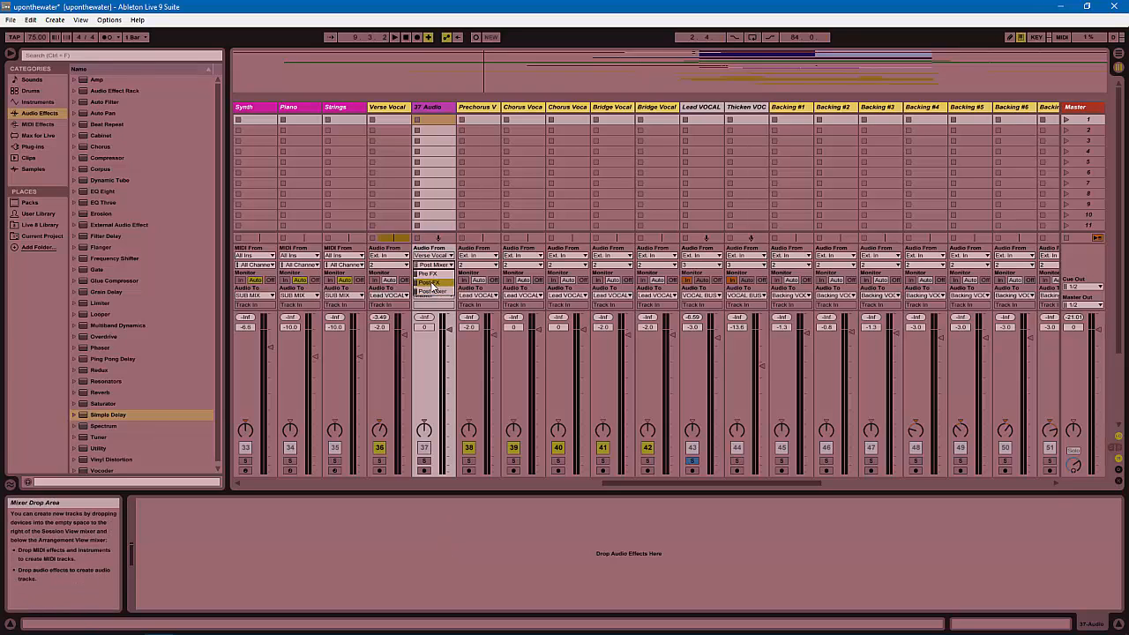
click(432, 284)
Compare the device chain on Verse Vocal with the one on the new audio track.
click(385, 108)
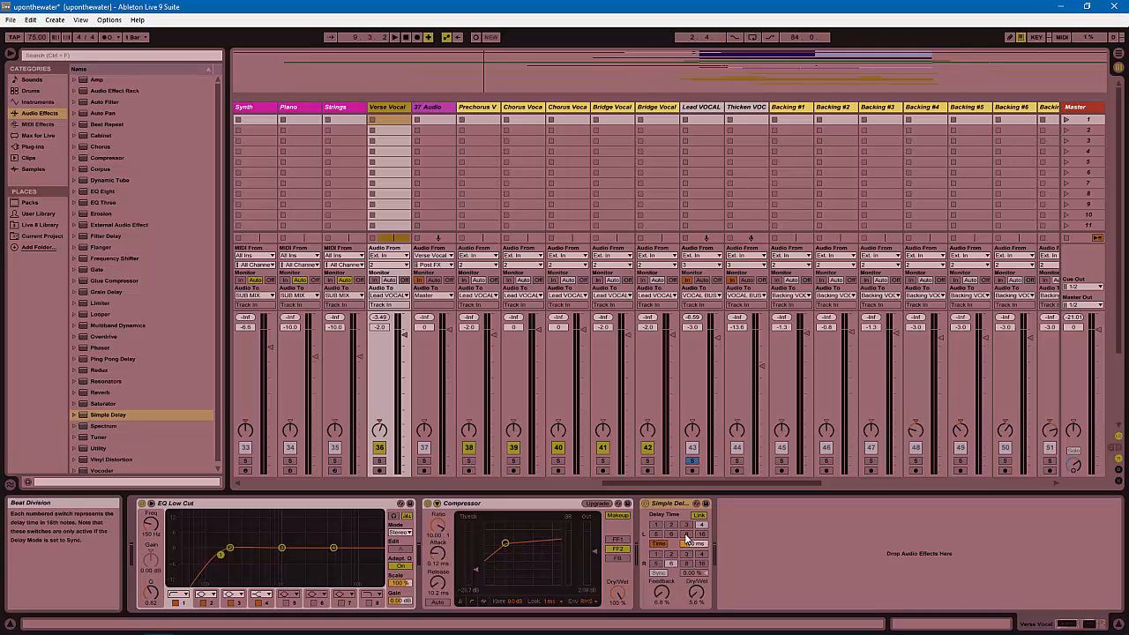
click(428, 106)
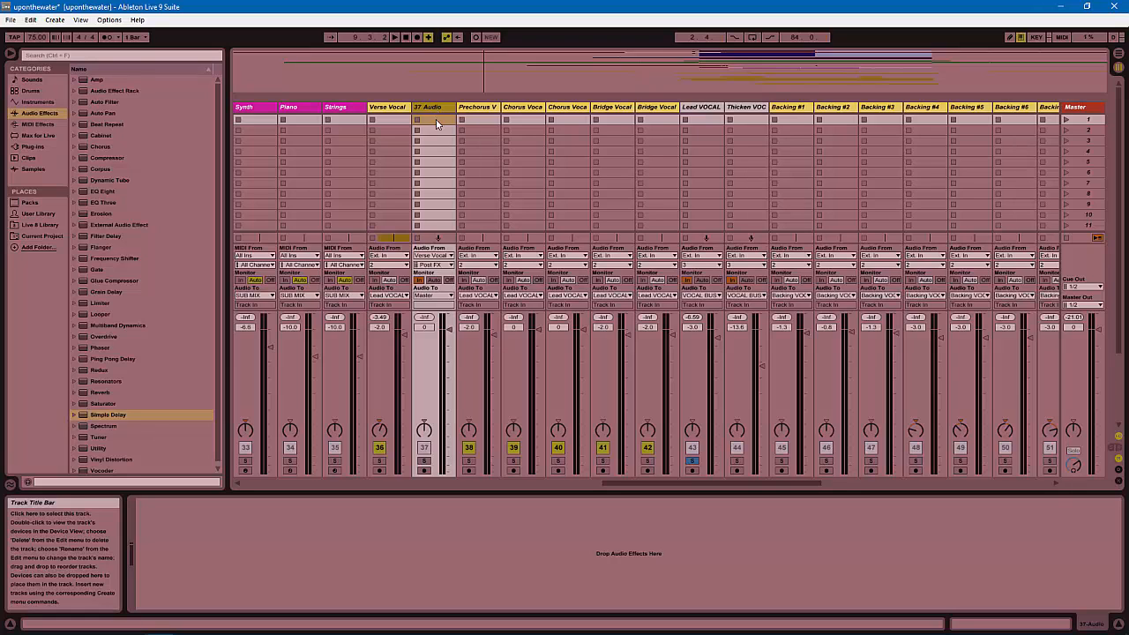
double_click(390, 108)
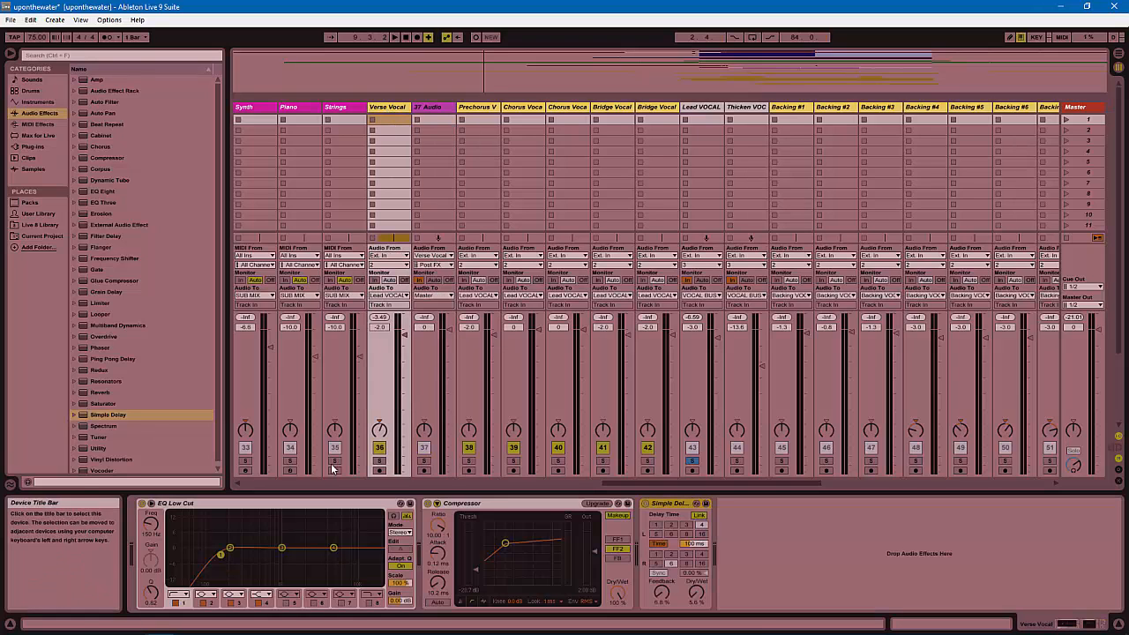
Add a Simple Delay to the new audio track with linked channels, 100% Dry/Wet and a delay time of 16 sixteenths.
click(429, 107)
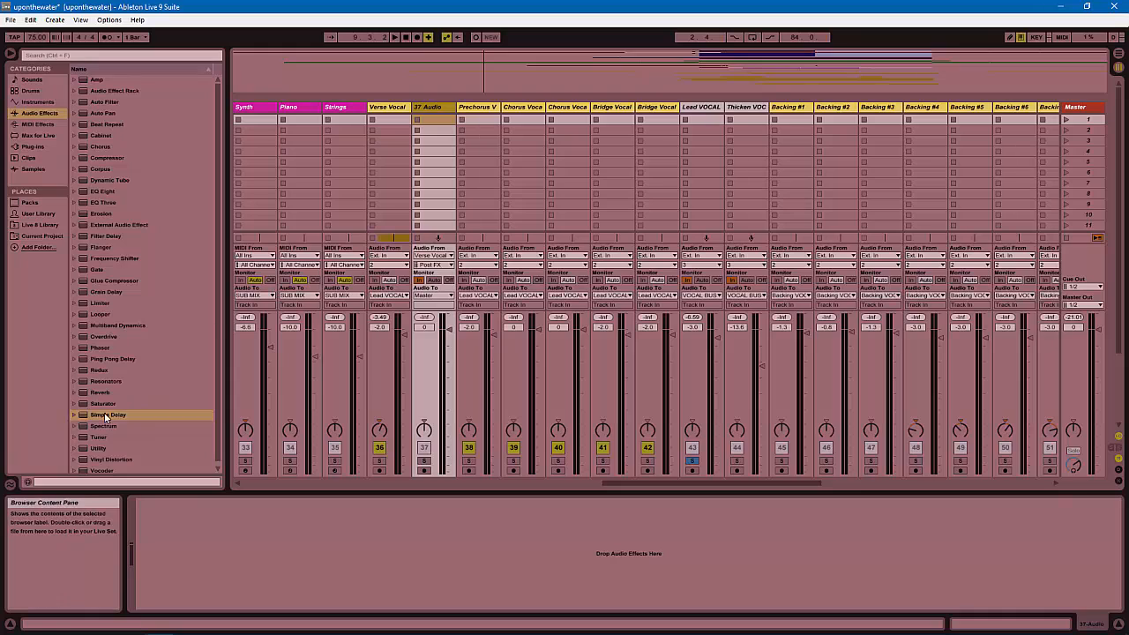
drag(105, 415, 247, 529)
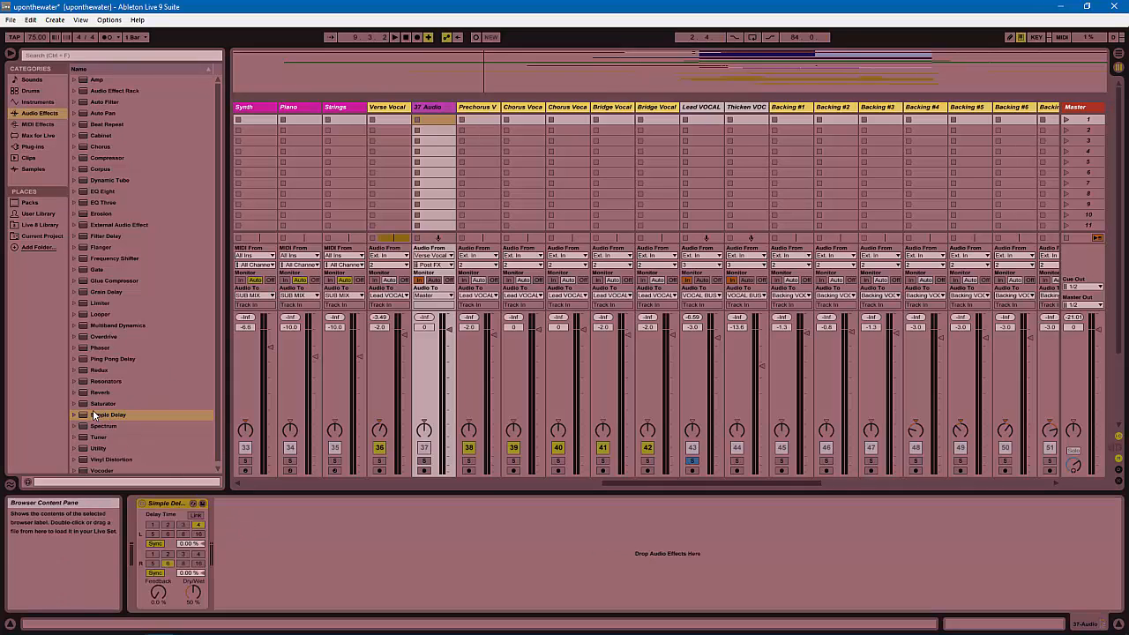
click(196, 517)
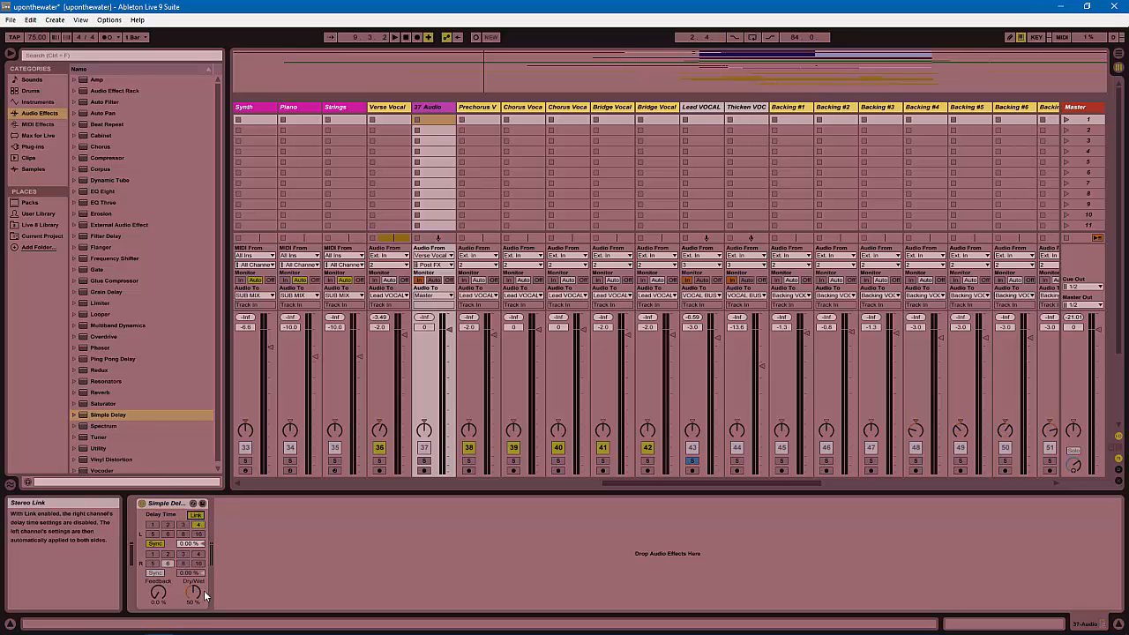
drag(193, 592, 193, 556)
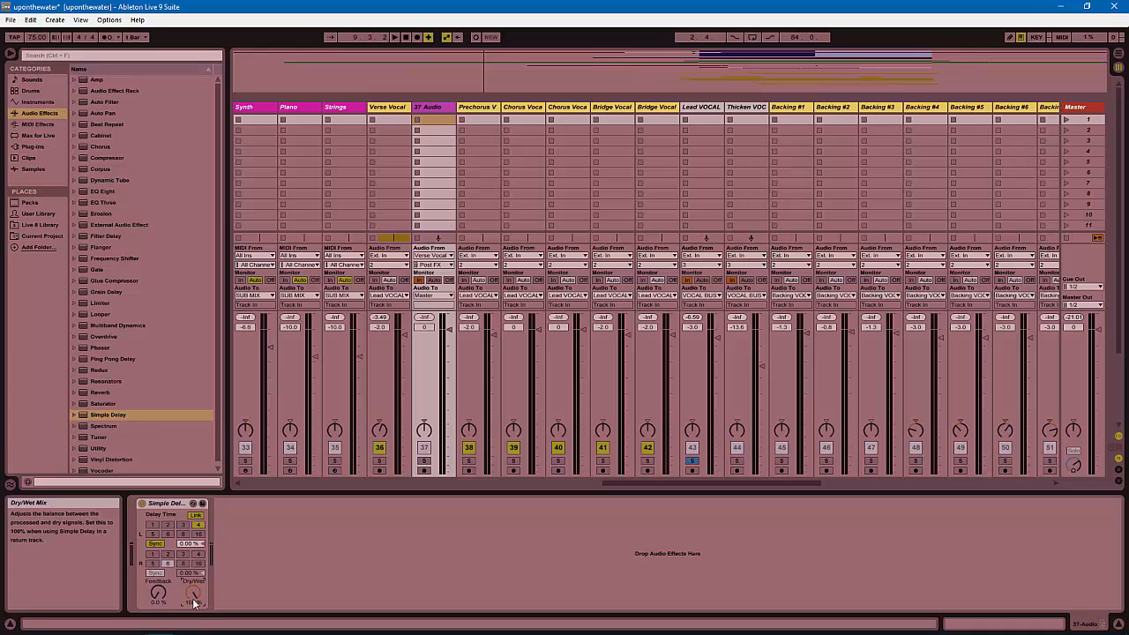
click(197, 535)
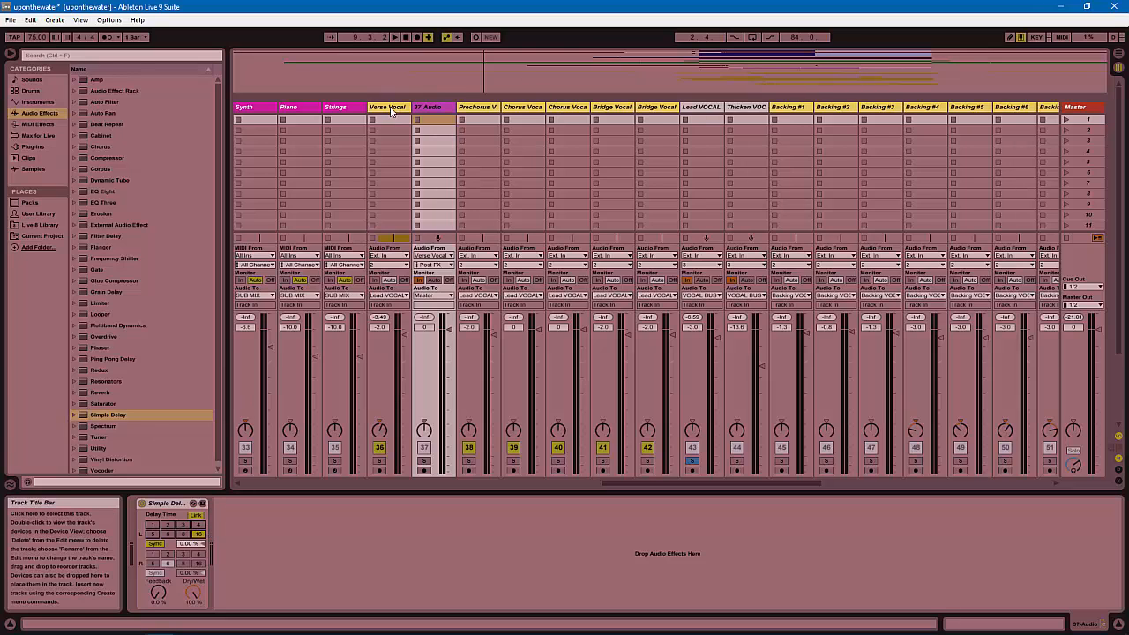
Set the arrangement position to bar 7 and start playback.
click(356, 39)
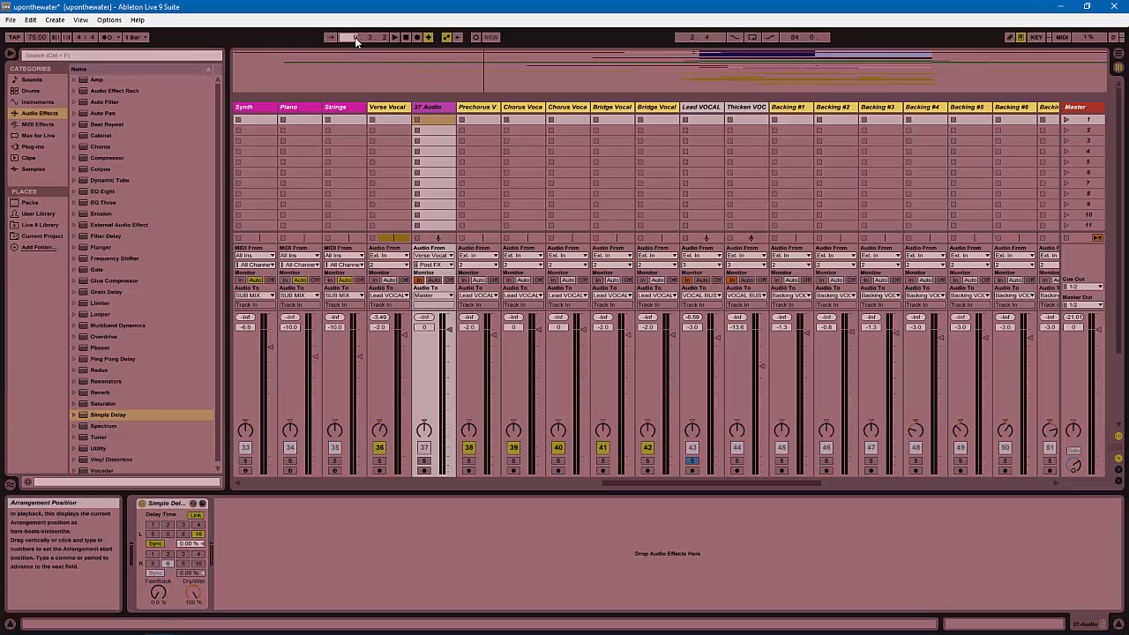
text(7)
key(Return)
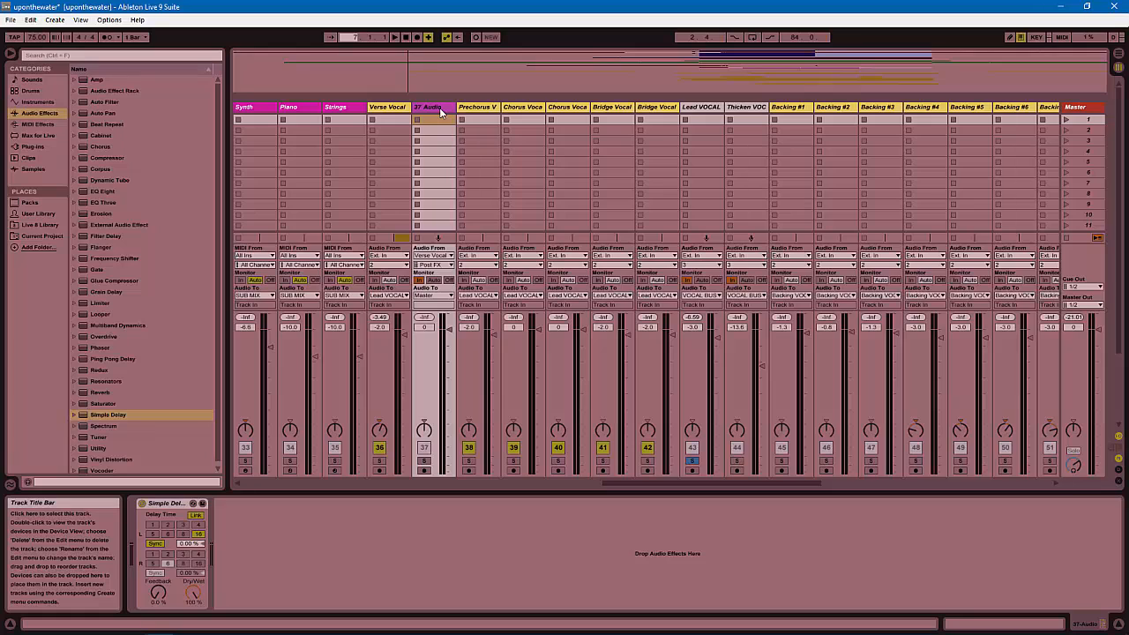
key(space)
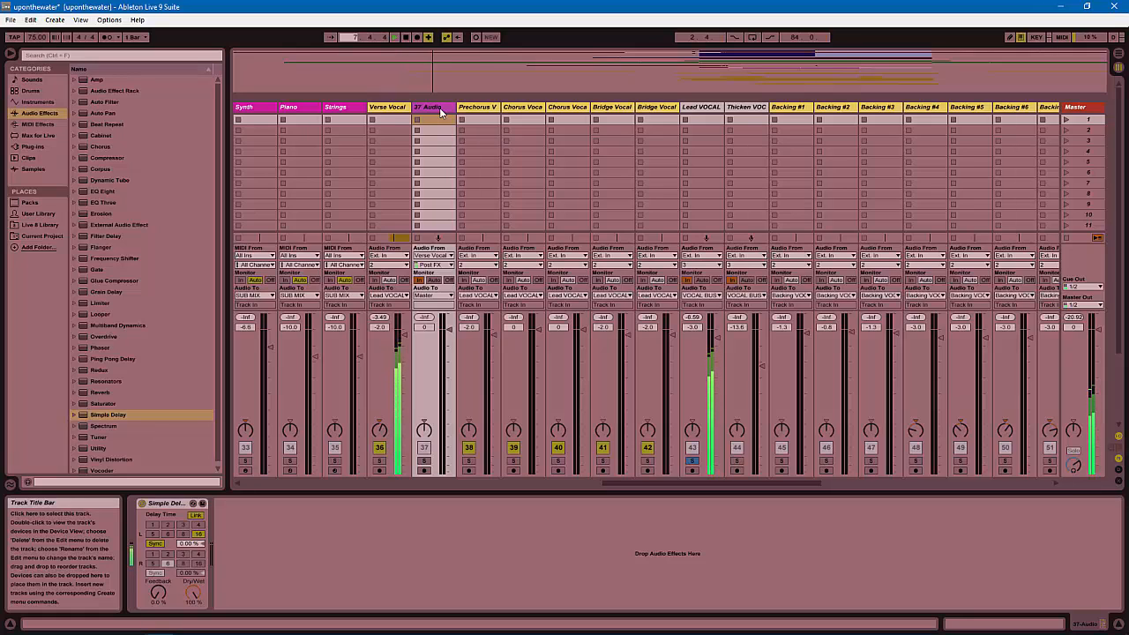
Route the new delay track's output to Lead VOCAL and set its volume to -2.0 dB.
click(433, 296)
click(437, 545)
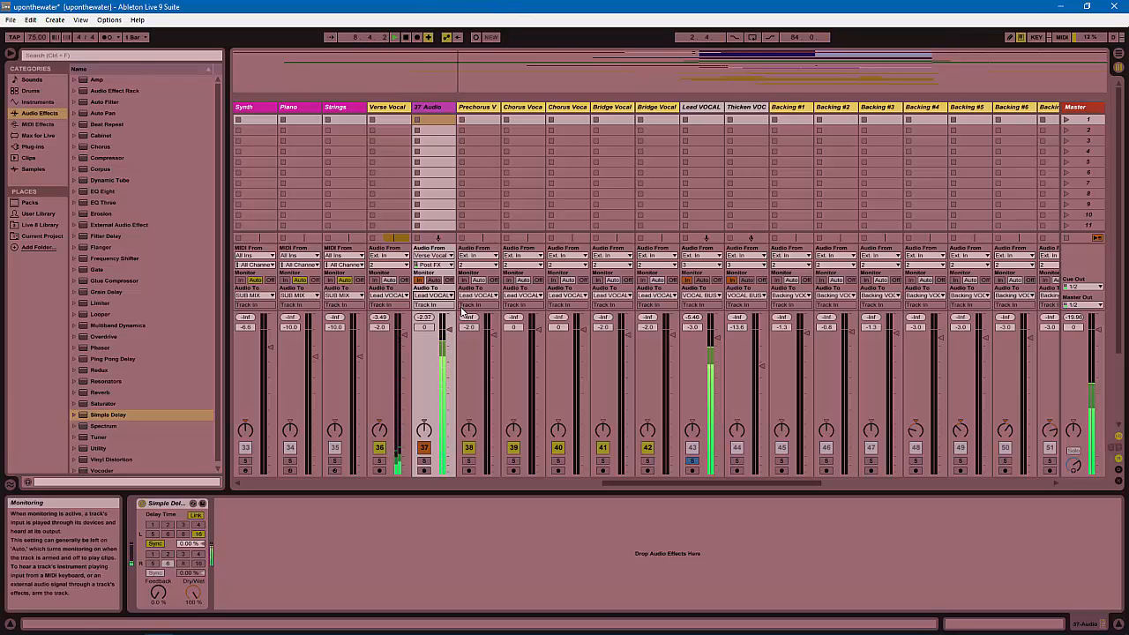
drag(451, 333, 450, 334)
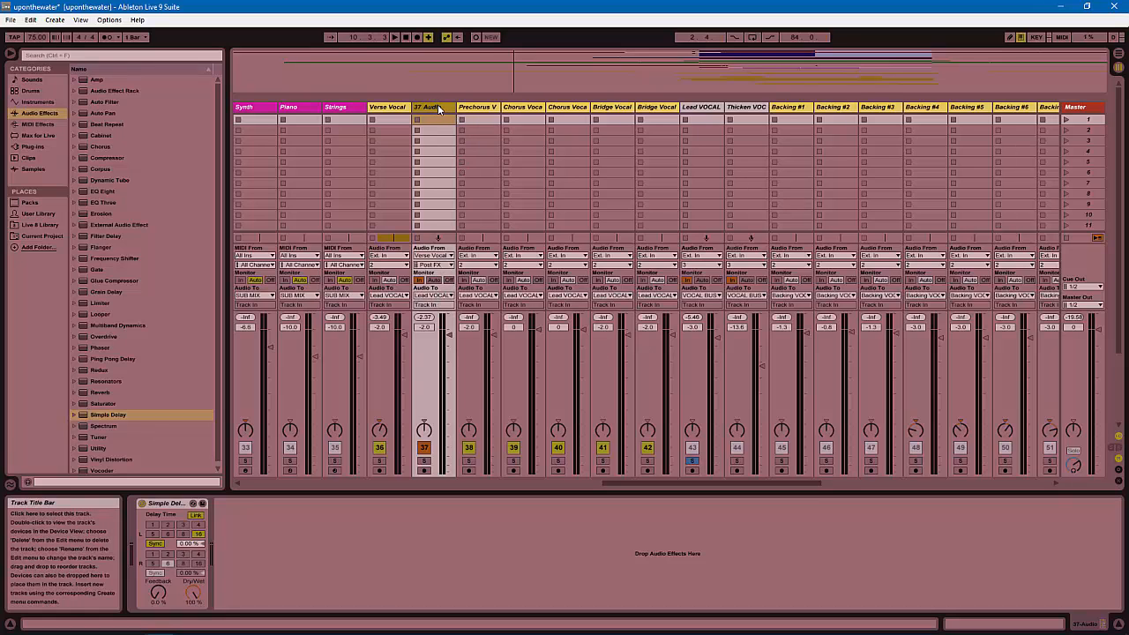
Duplicate the delay track and add a second, identical Simple Delay on the copy.
key(ctrl+d)
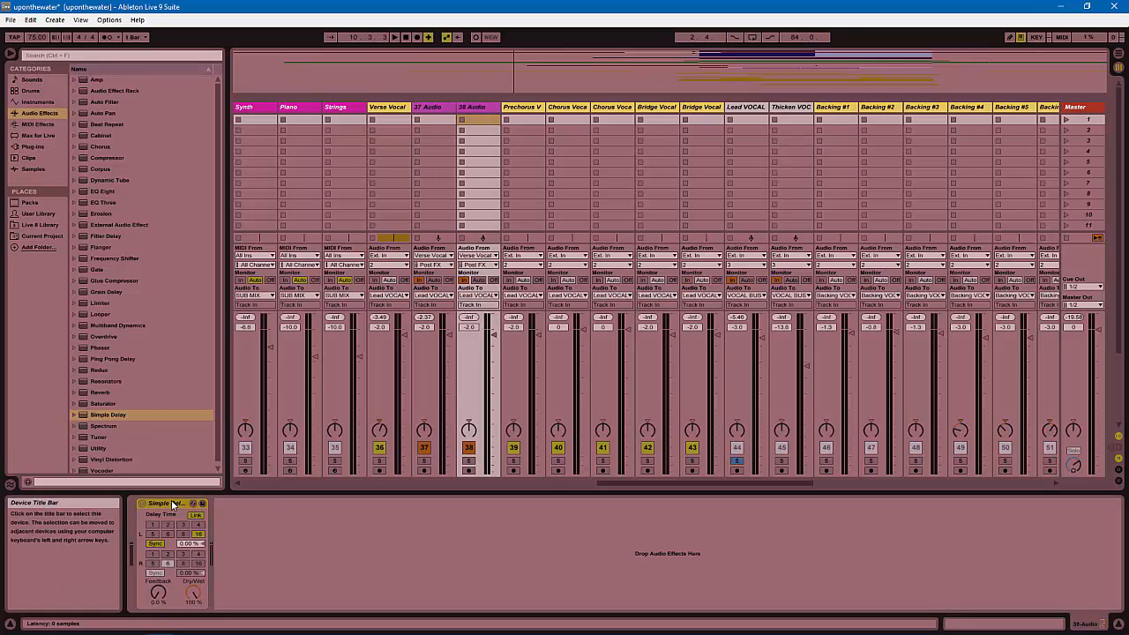
key(ctrl+d)
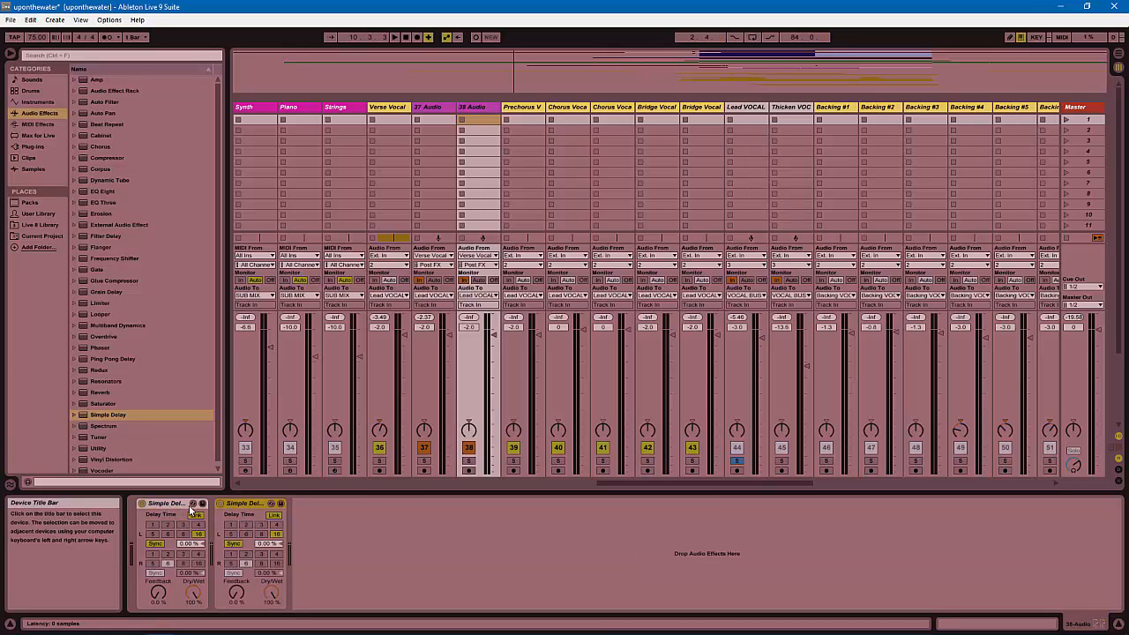
click(198, 506)
click(229, 506)
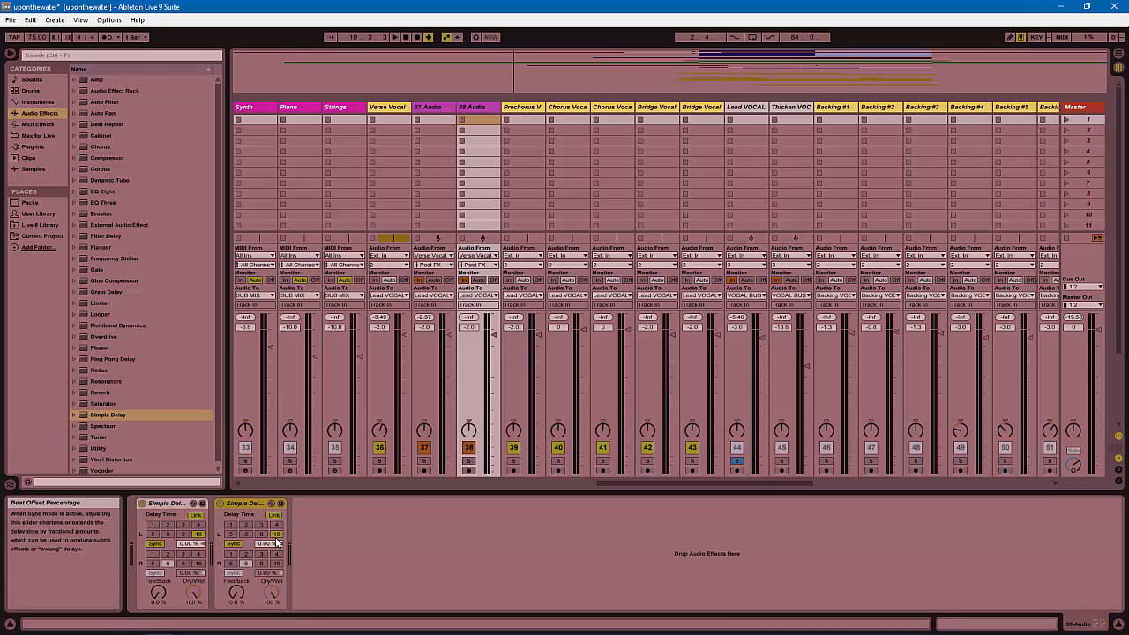
click(167, 503)
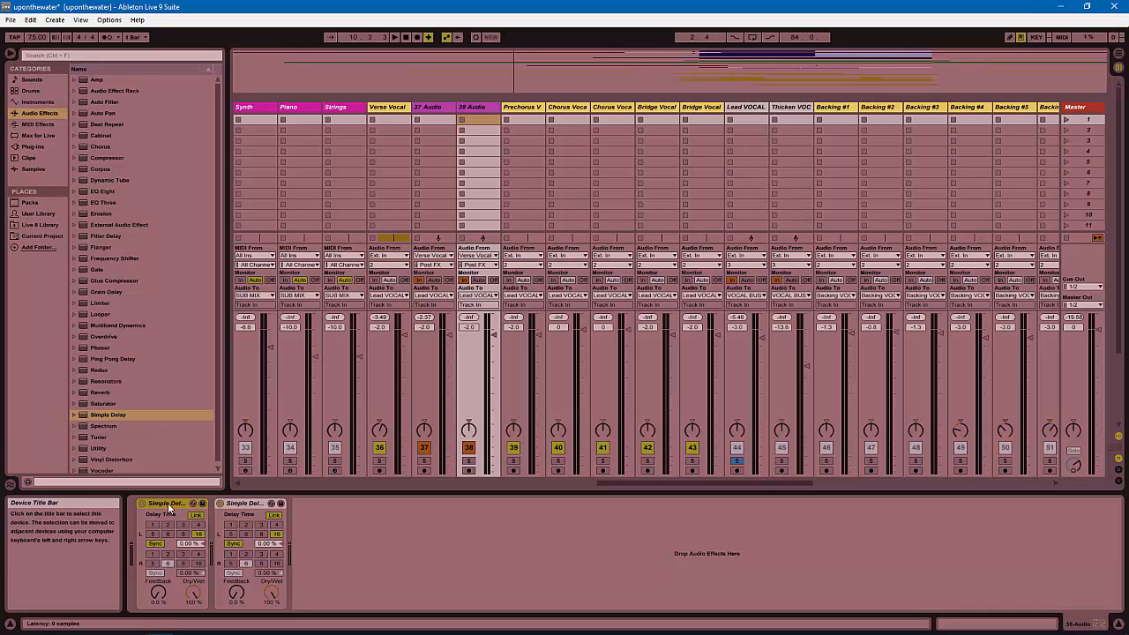
click(249, 503)
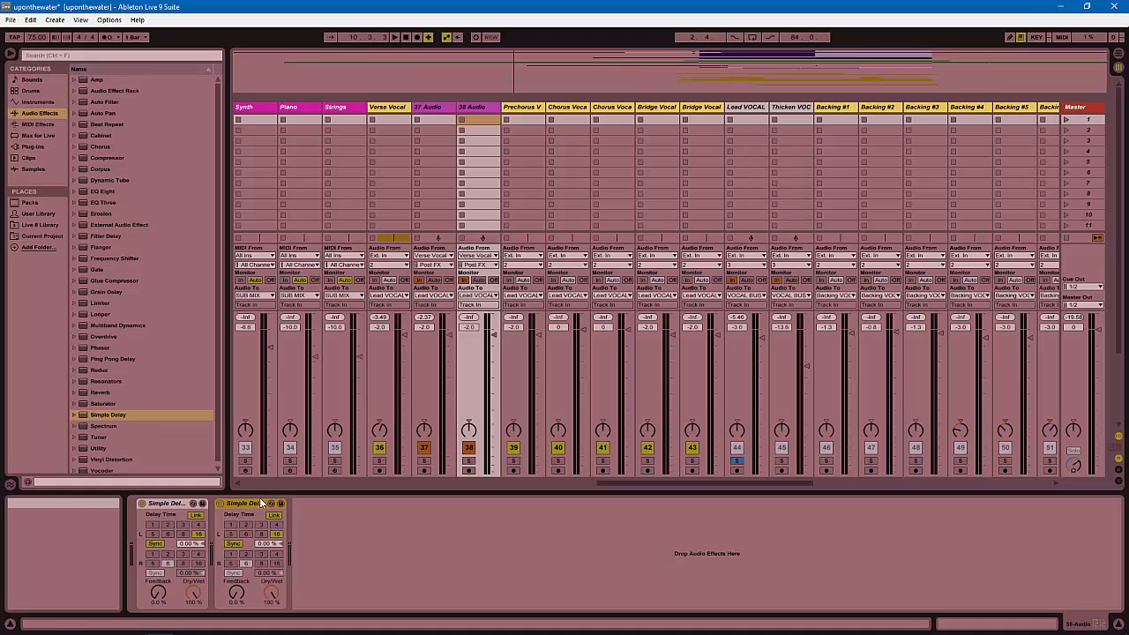
Compare the devices on Verse Vocal and the duplicated delay track, and play back the result.
click(386, 107)
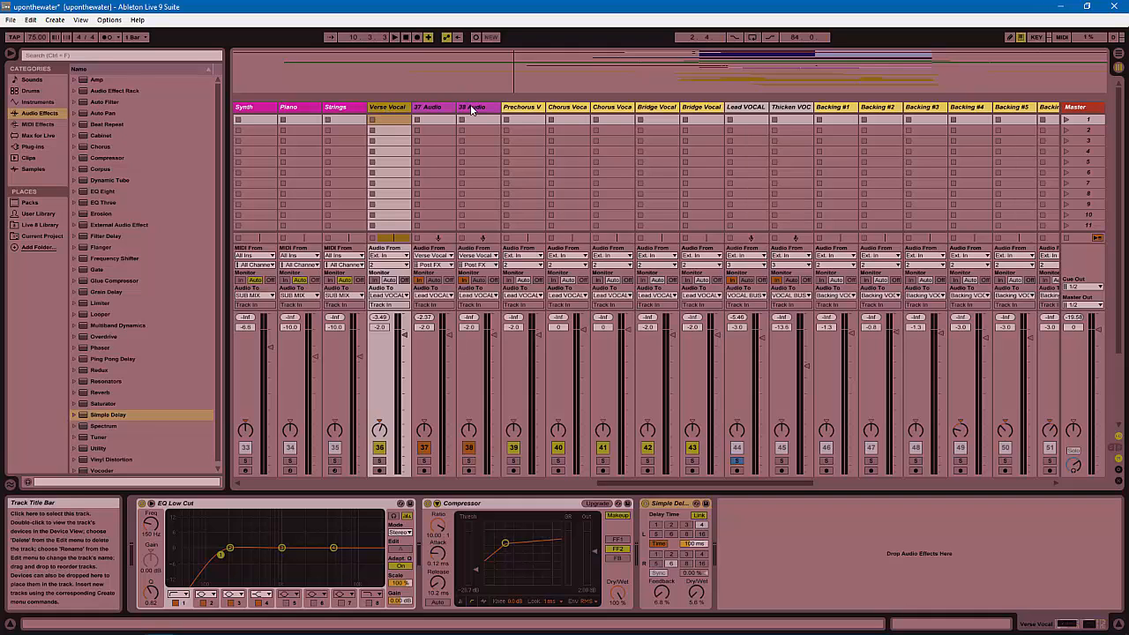
click(470, 107)
click(386, 108)
click(470, 106)
click(386, 107)
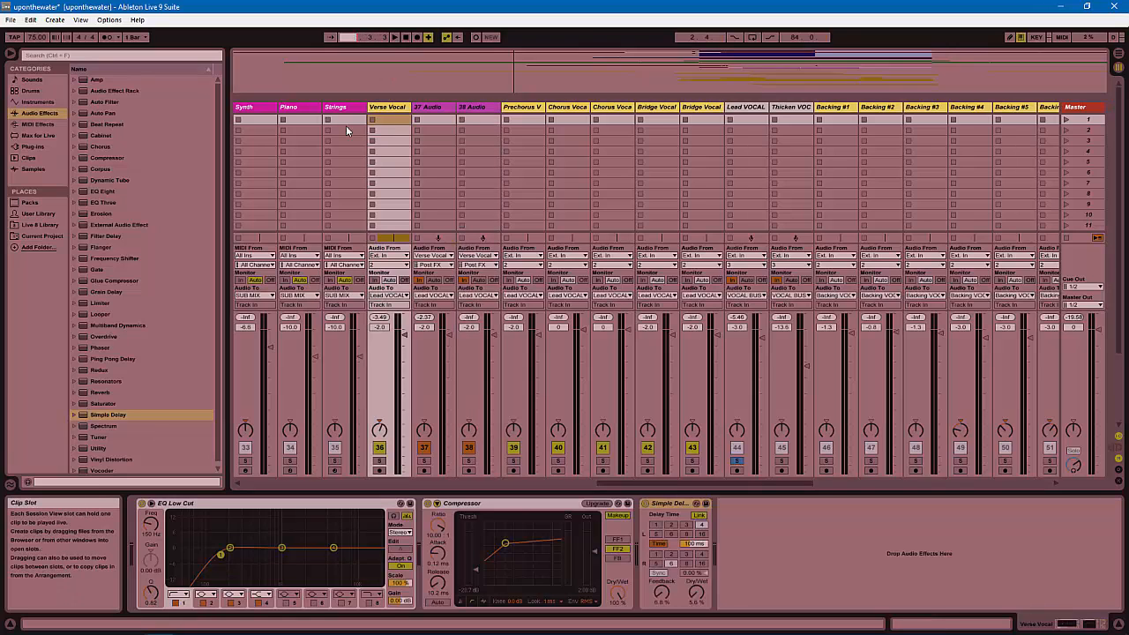
key(space)
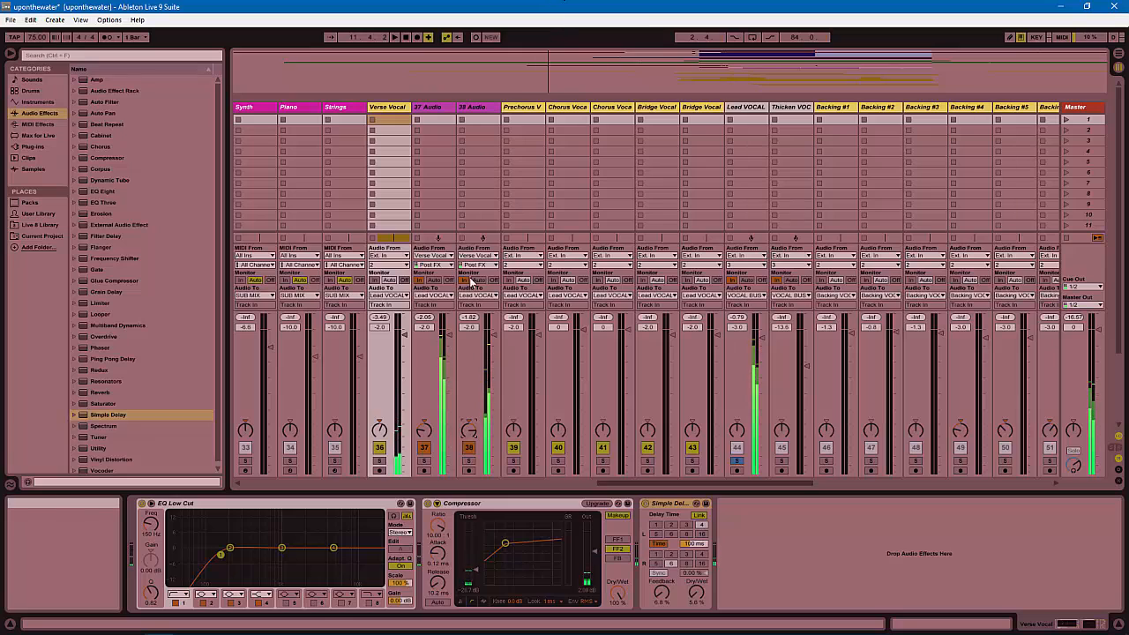
Deactivate both delay tracks and lower their volumes to -4.3 dB for the first and -6.3 dB for the second.
click(425, 447)
click(470, 447)
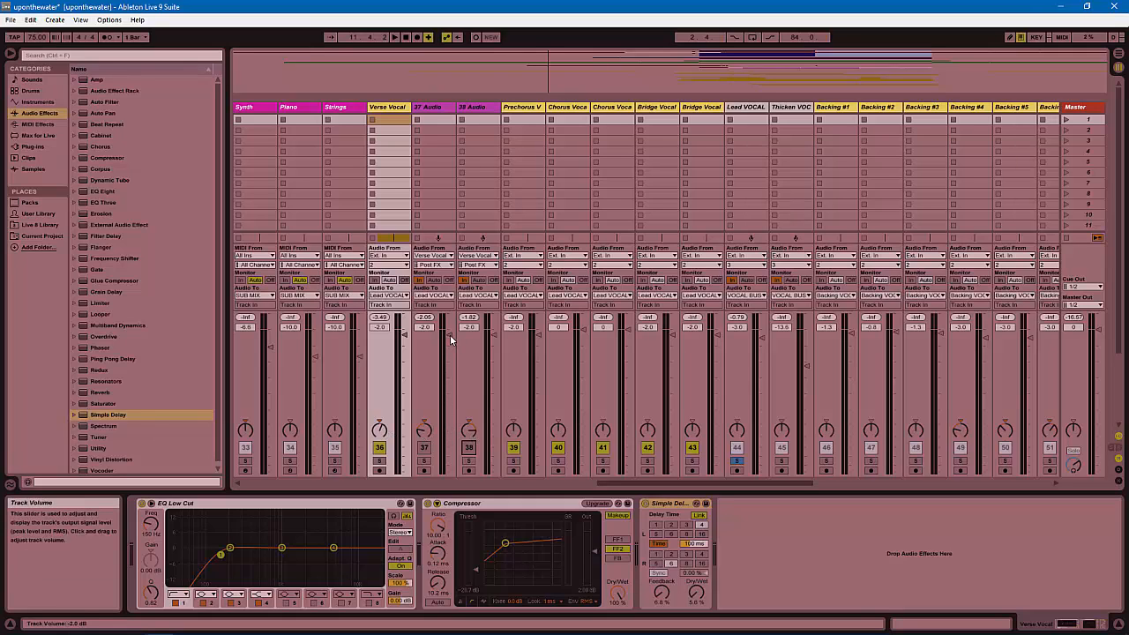
drag(450, 334, 494, 346)
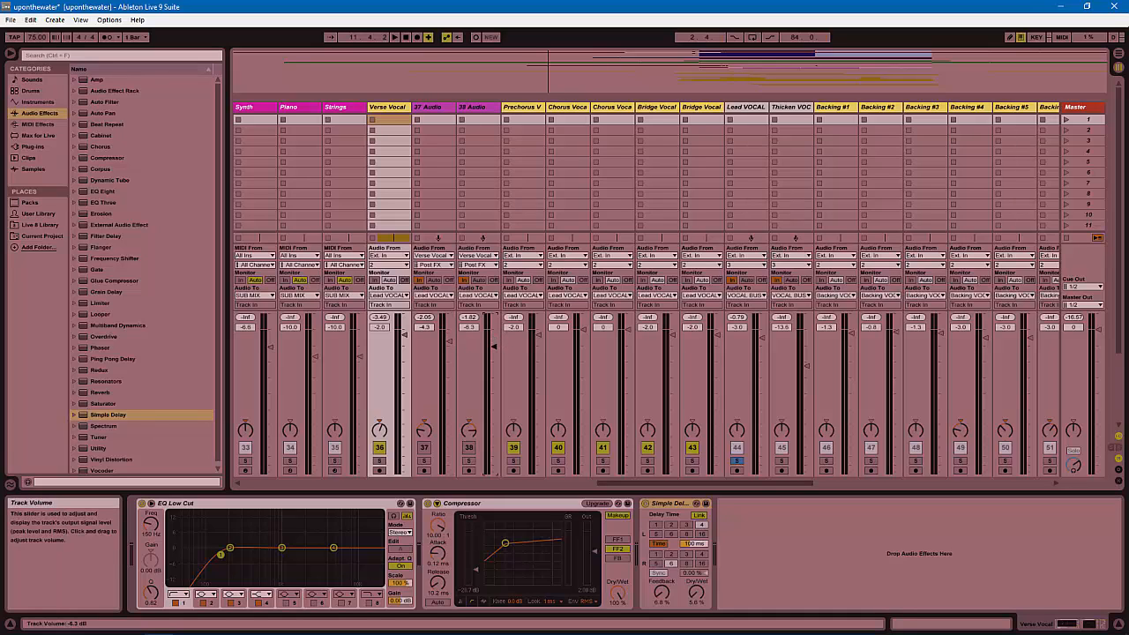